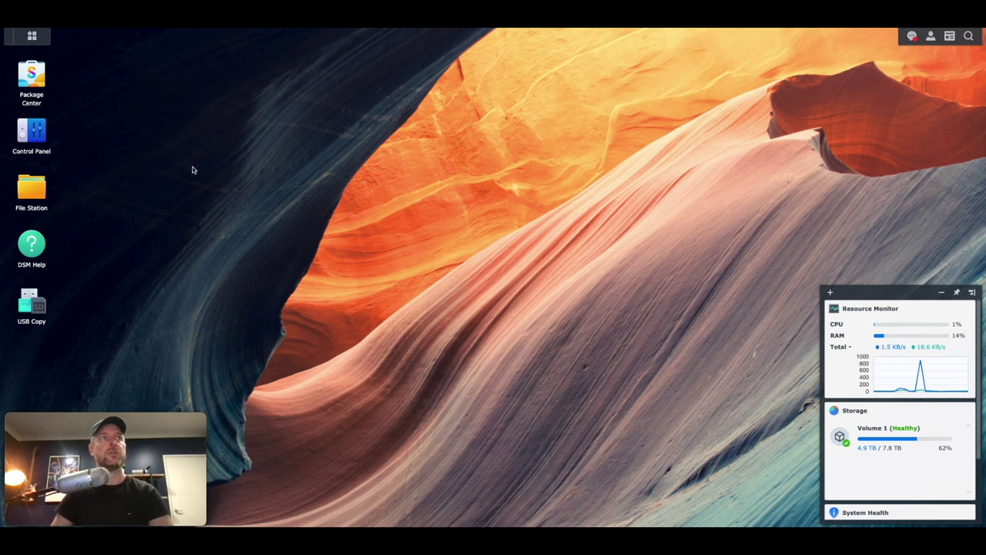
Browse File Station to the Data/Plex/TV_Shows folder and open Mr Robot to examine how the media is organized.
left_click(35, 189)
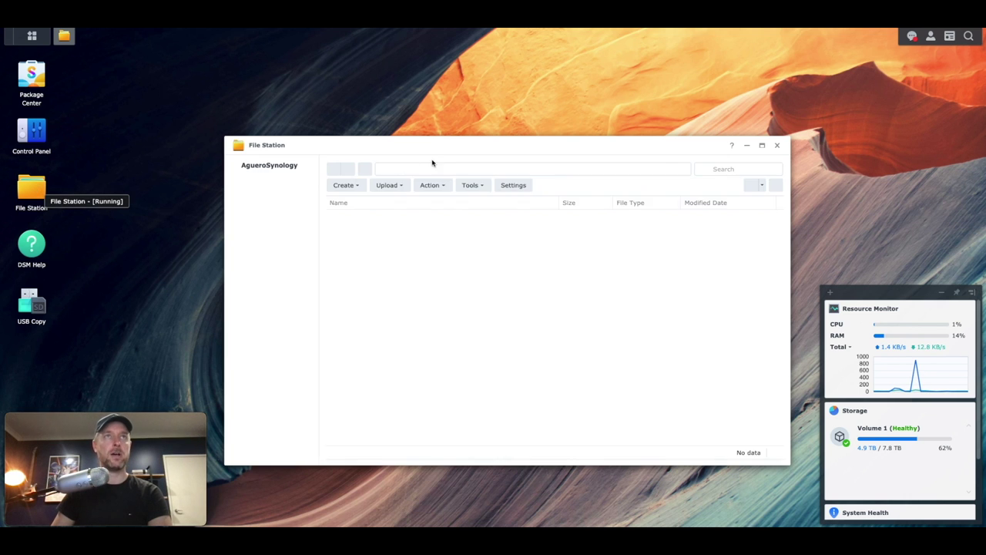
left_click_drag(430, 144, 403, 116)
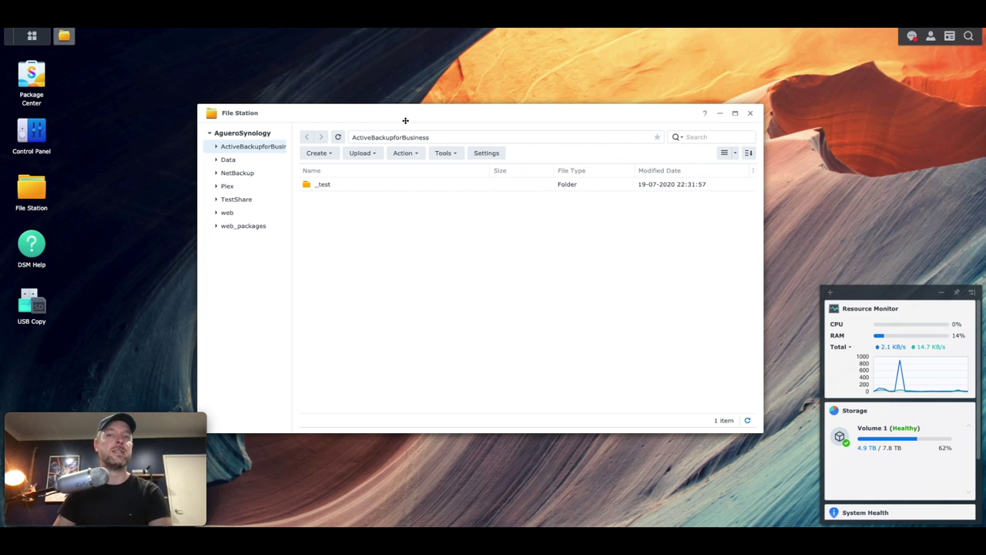
left_click(228, 159)
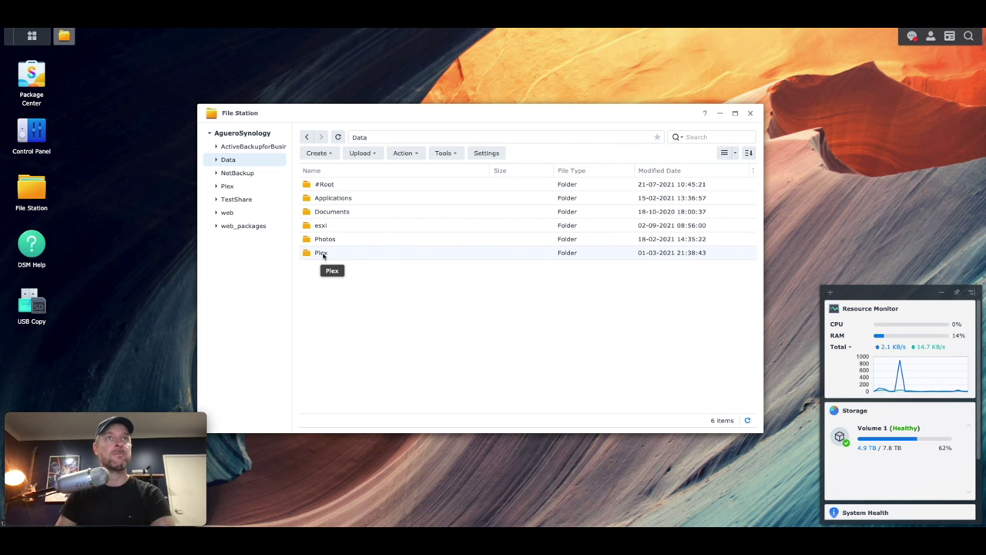
double_click(323, 255)
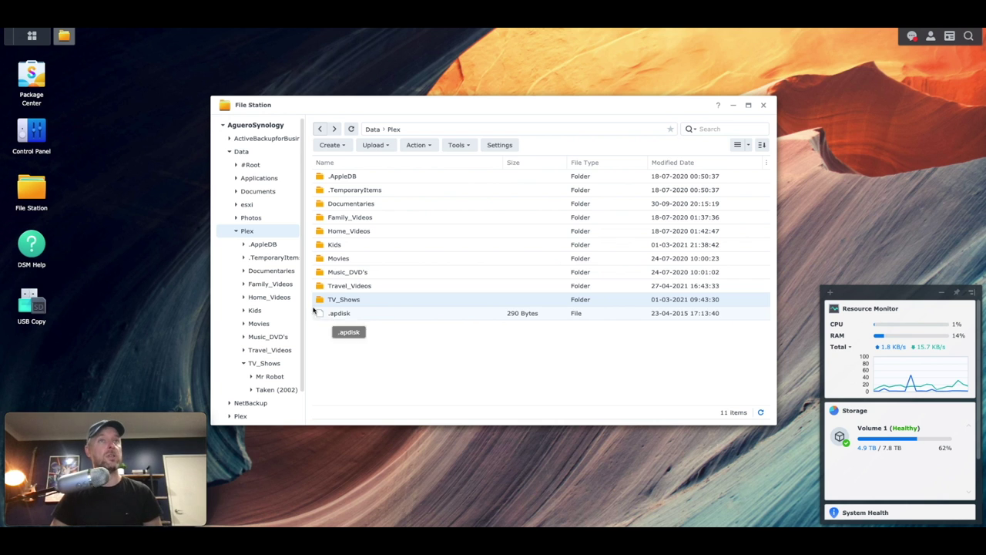
double_click(339, 300)
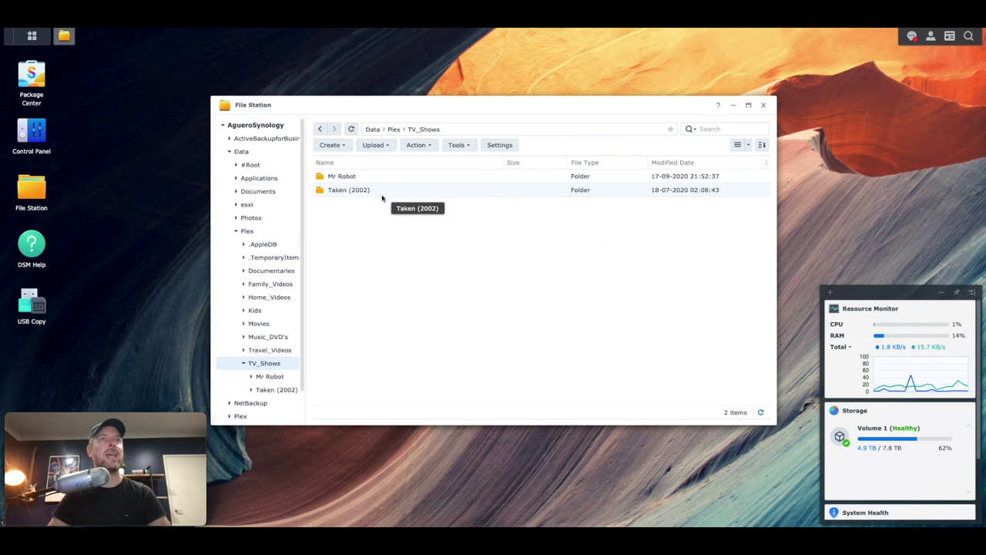
double_click(340, 177)
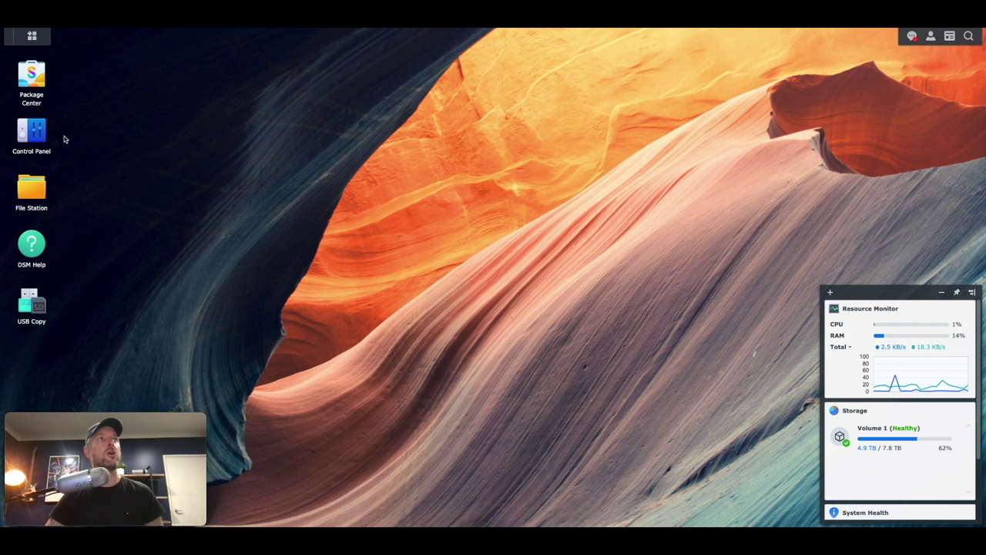
Search Package Center for "plex" and join the beta of Plex Media Server to start its installation.
left_click(32, 75)
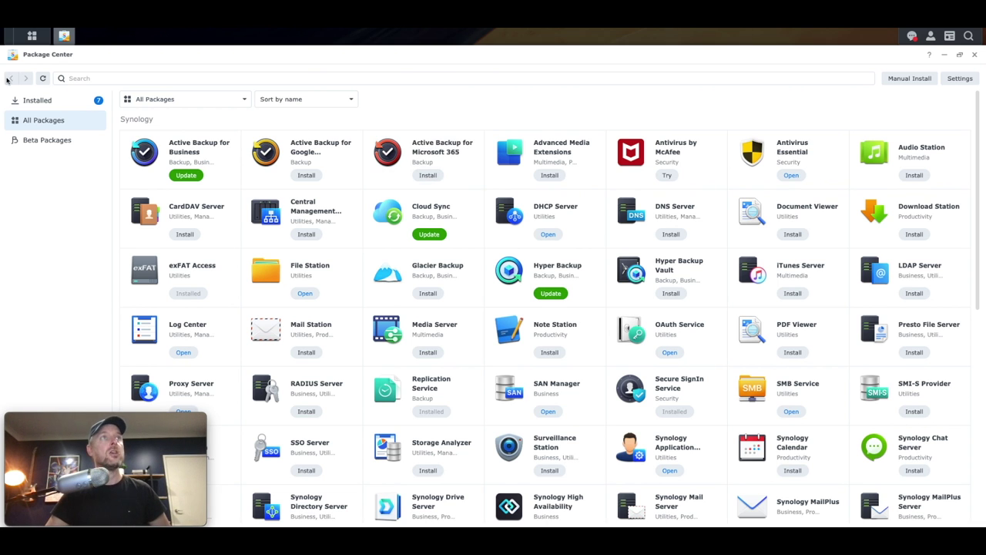
left_click(79, 78)
type("plex")
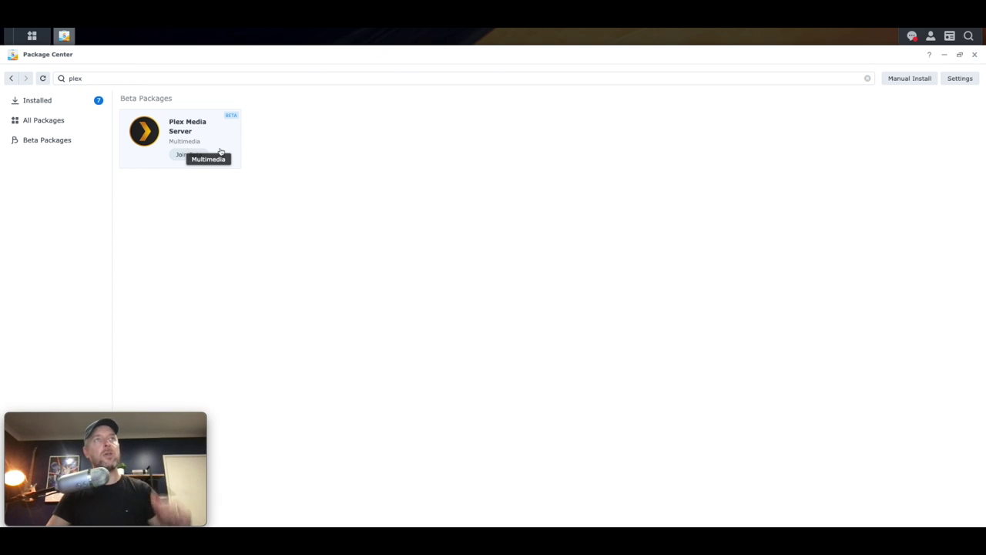
left_click(189, 134)
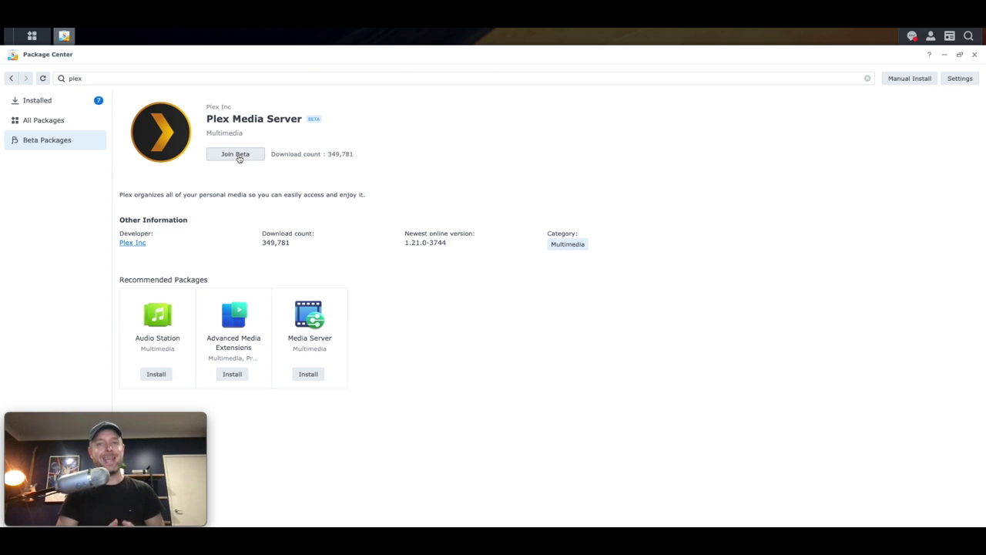
left_click(238, 155)
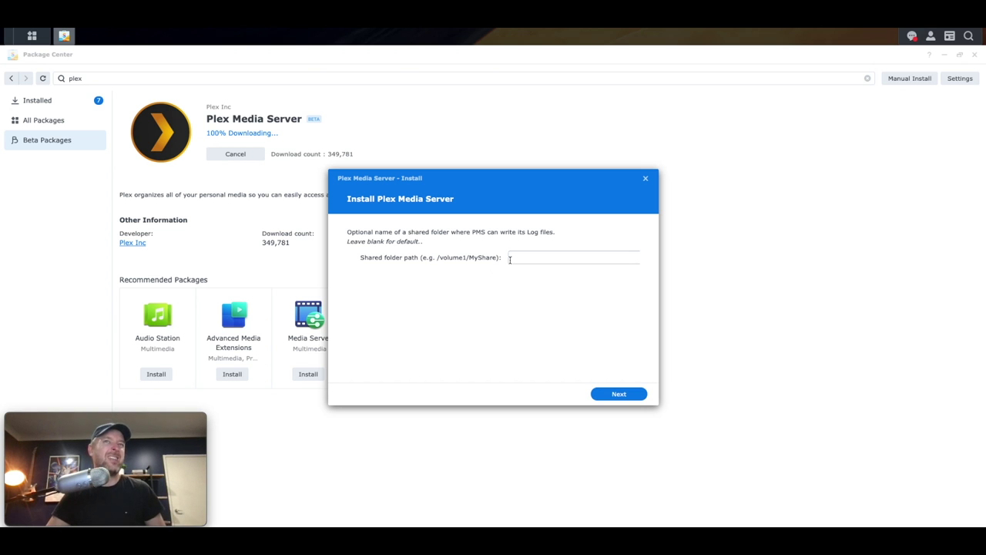
Install Plex Media Server with the log folder path left blank, and acknowledge the shared folder permissions note.
left_click(511, 259)
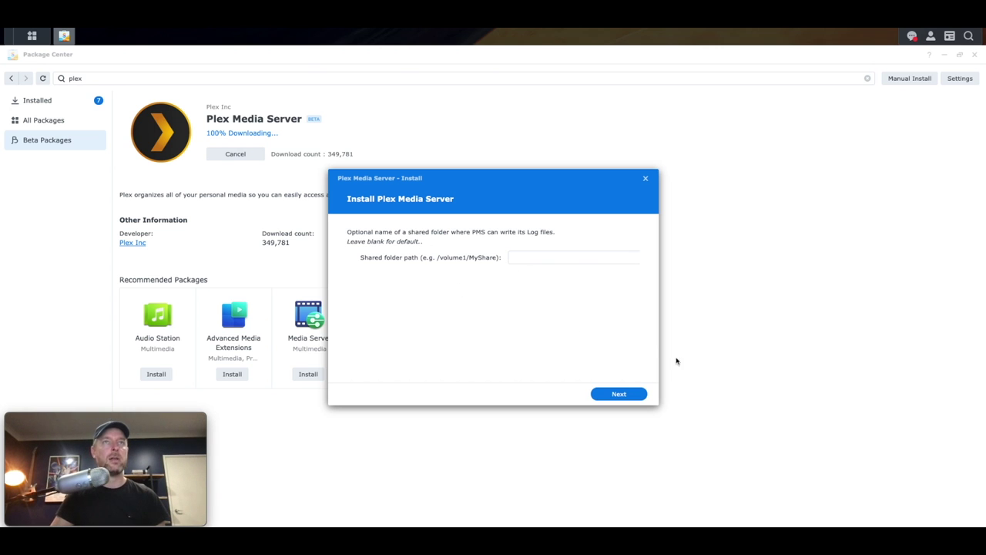
left_click(628, 395)
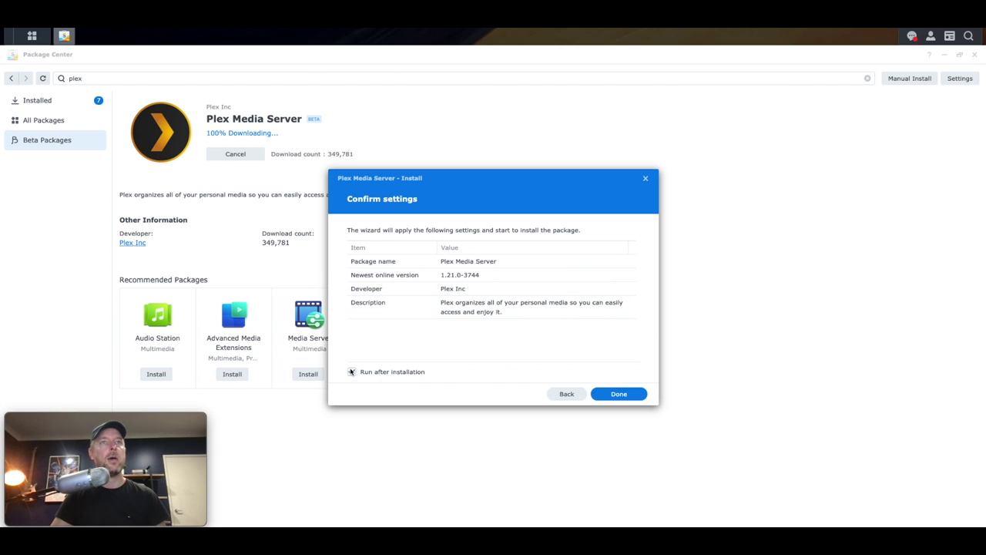
left_click(630, 394)
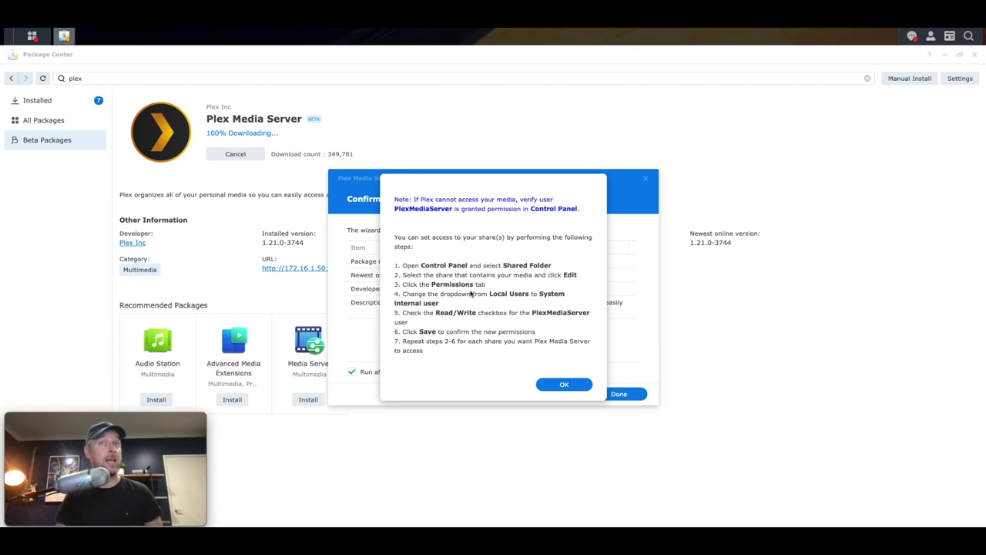
left_click(564, 384)
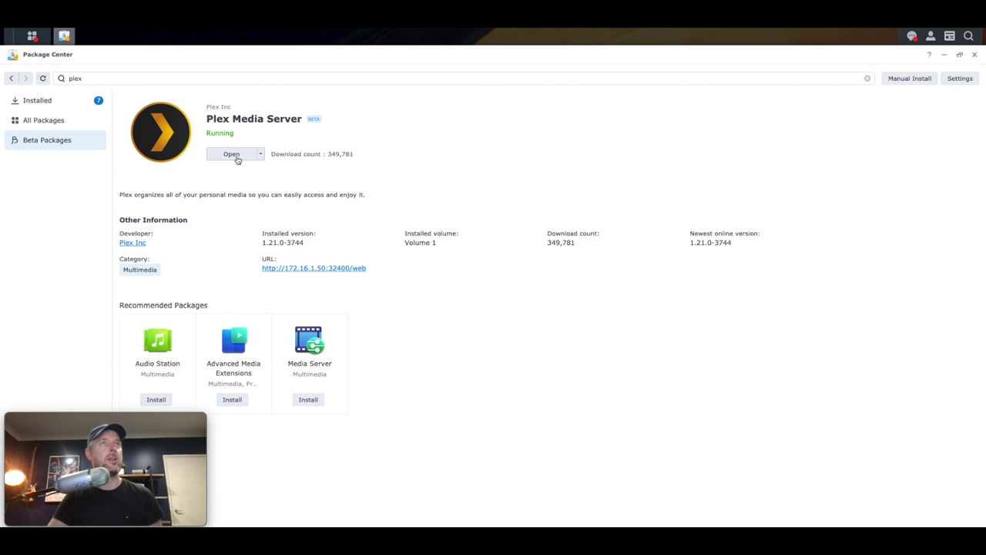
Close Package Center and check the installed applications for Plex Media Server.
left_click(975, 54)
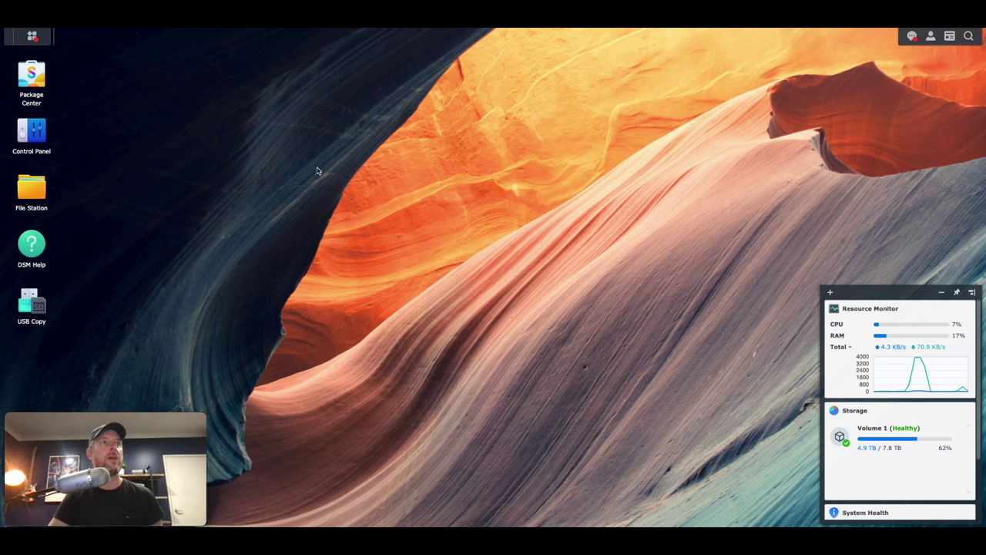
left_click(32, 36)
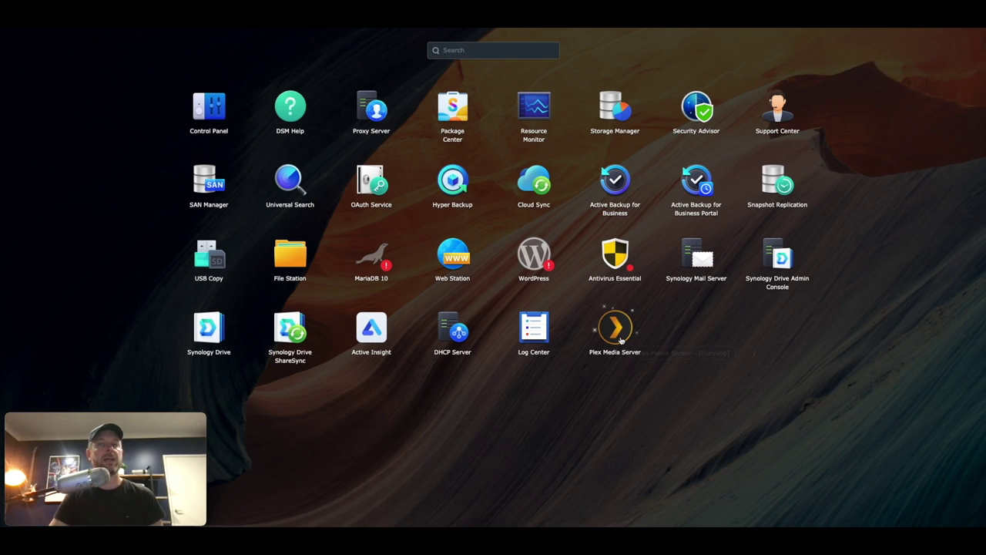
left_click(669, 146)
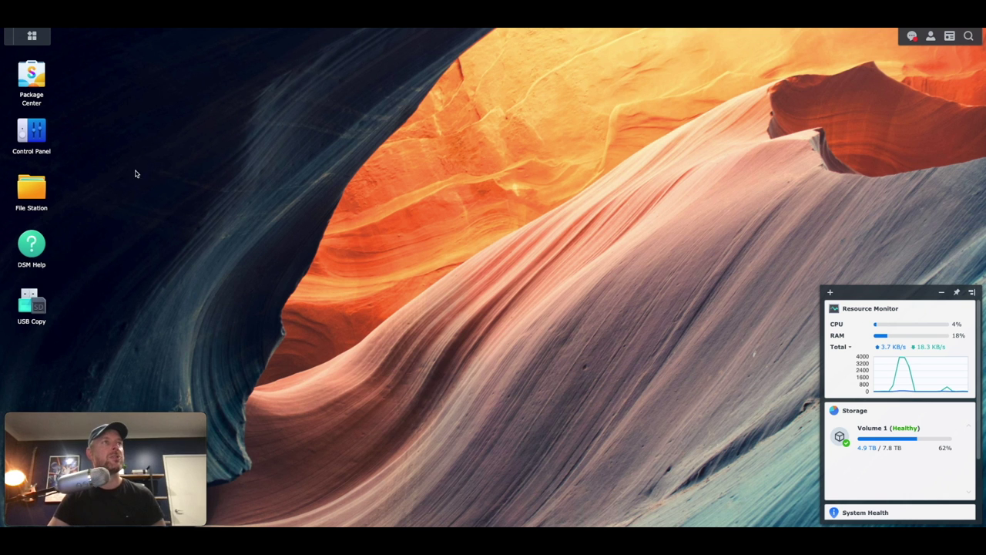
In Control Panel, grant the Plex user Read/Write permission on the Data shared folder.
left_click(32, 135)
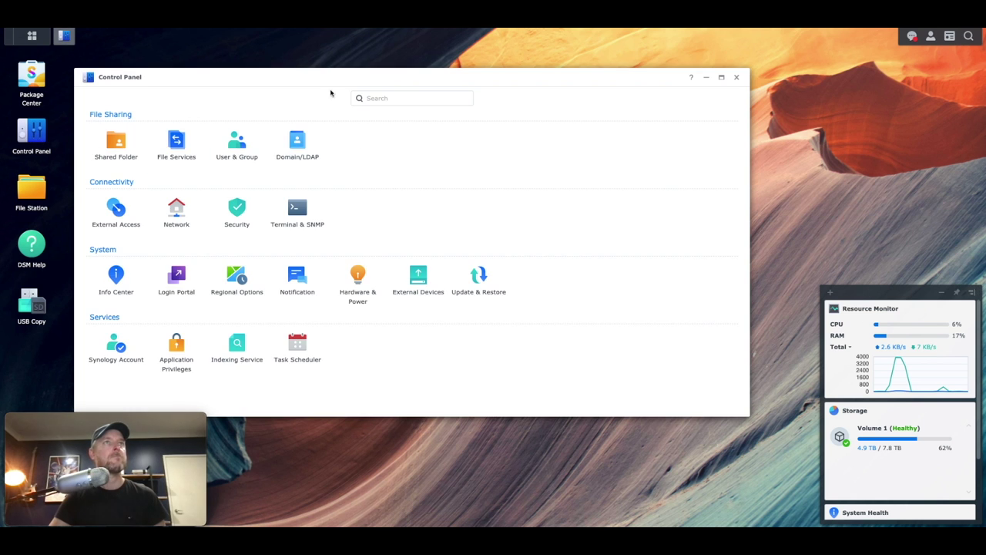
left_click_drag(331, 93, 442, 84)
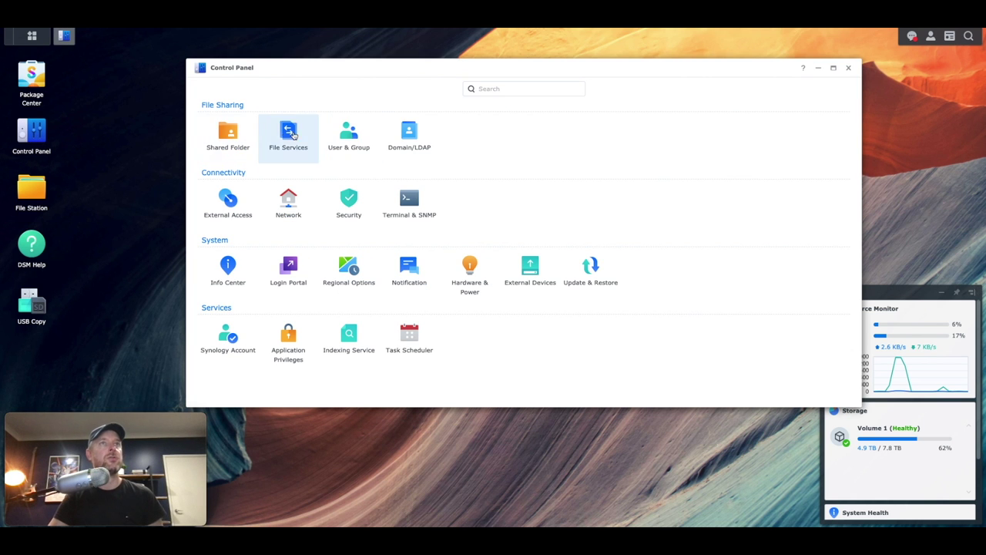
left_click(232, 132)
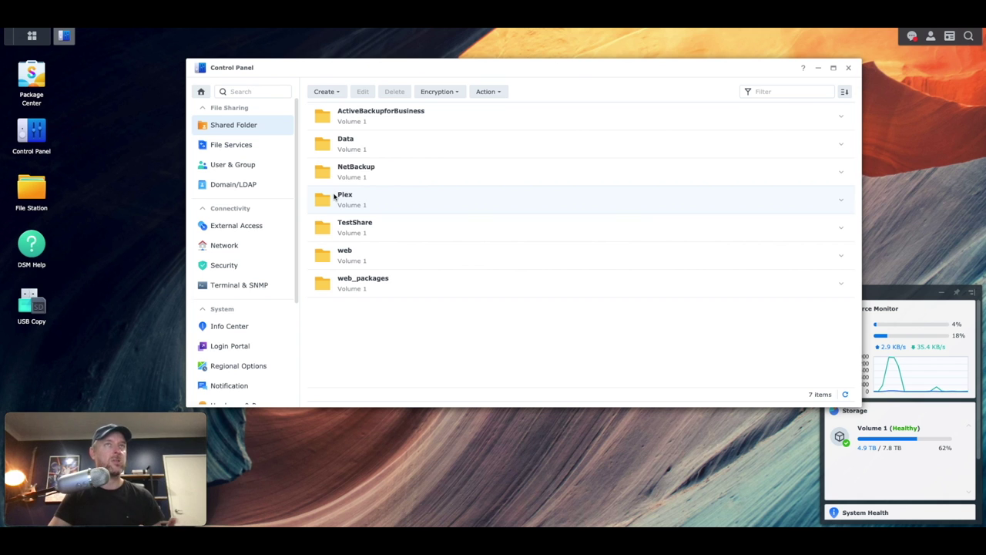
left_click(345, 146)
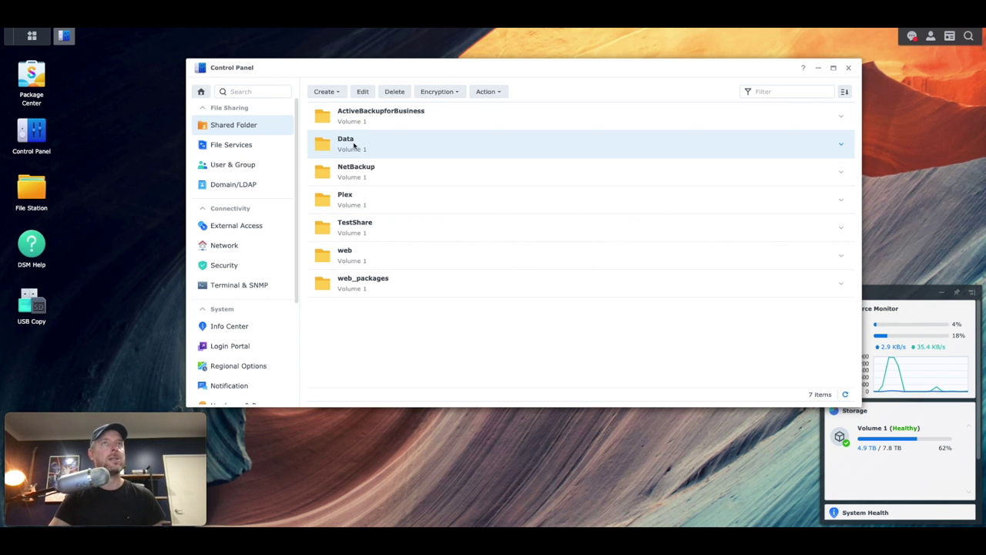
left_click(362, 92)
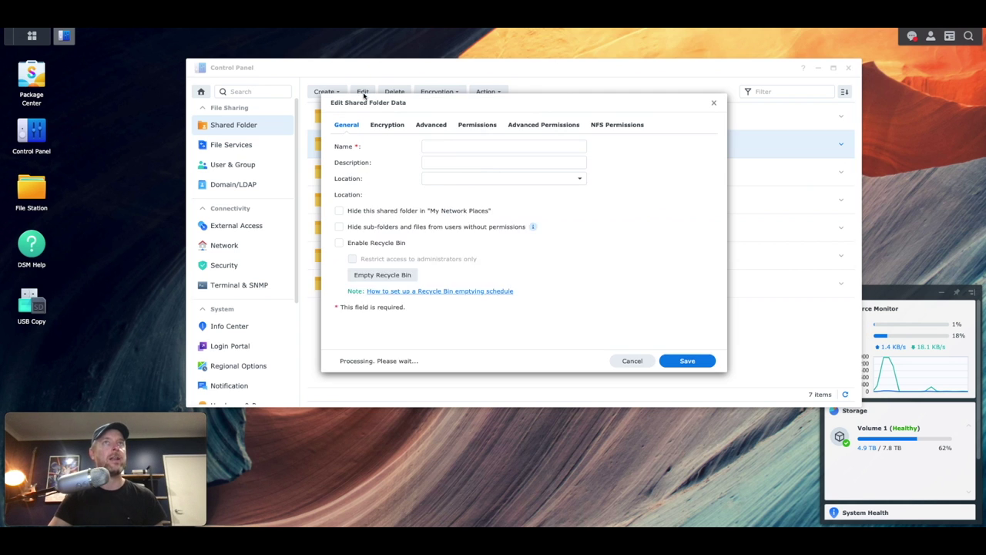
left_click(485, 125)
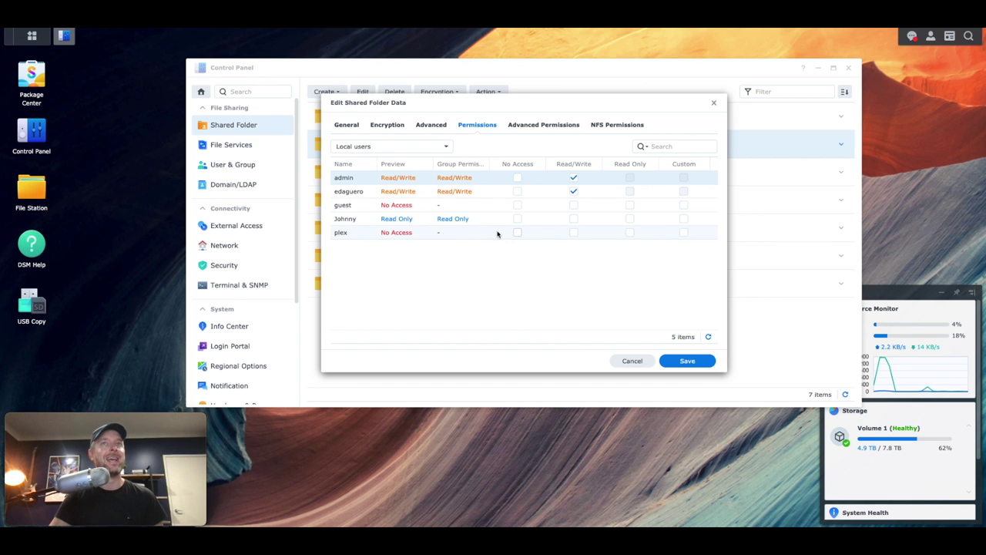
left_click(574, 232)
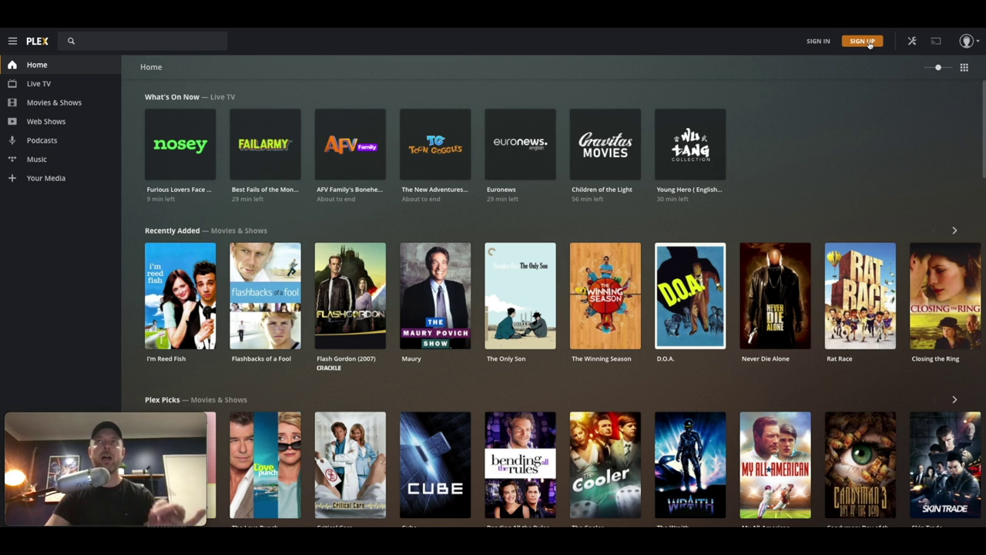
Switch to the Plex web app, open the account sign-up, and sign in with the existing account instead.
left_click(863, 41)
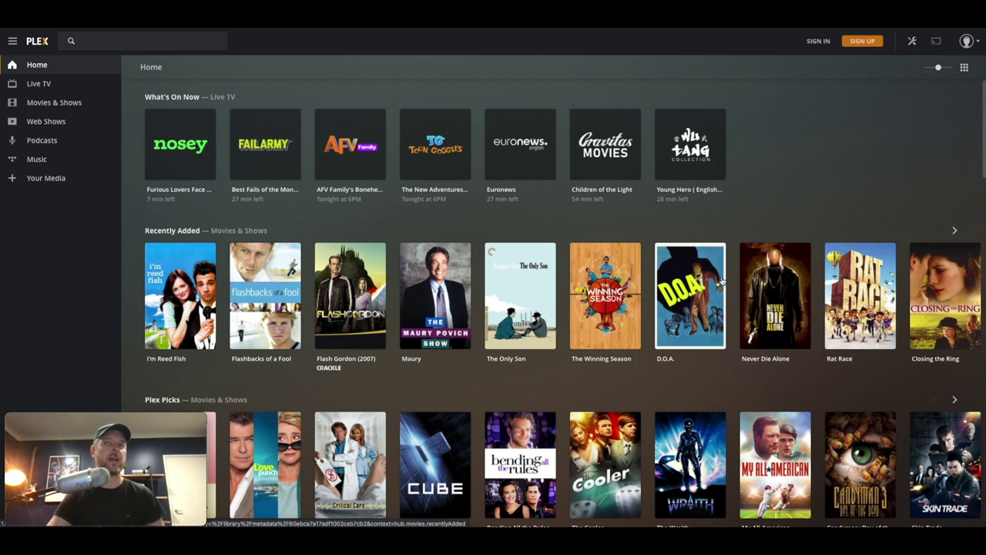
left_click(818, 42)
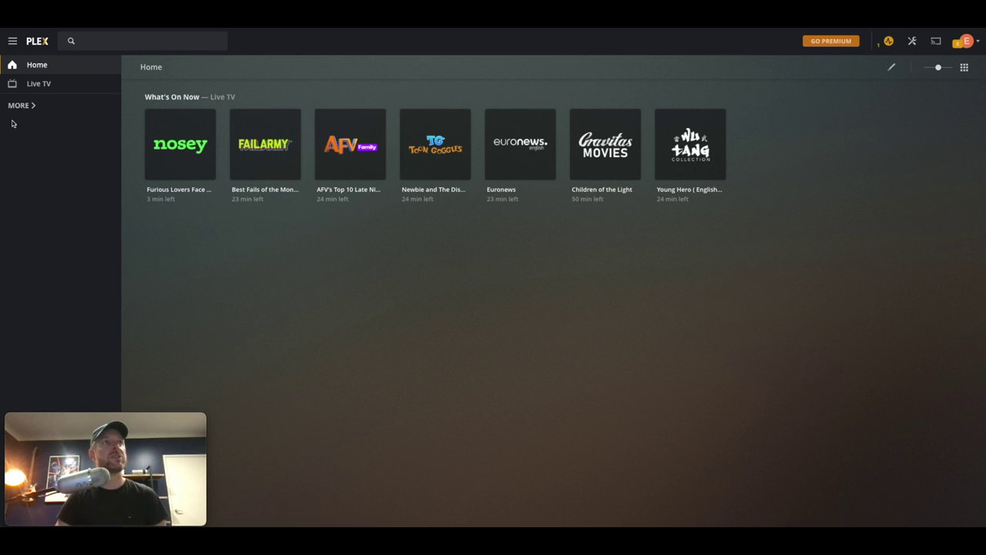
Start adding a library of type Movies to the server, named Movies with English (United States) as its language.
left_click(17, 105)
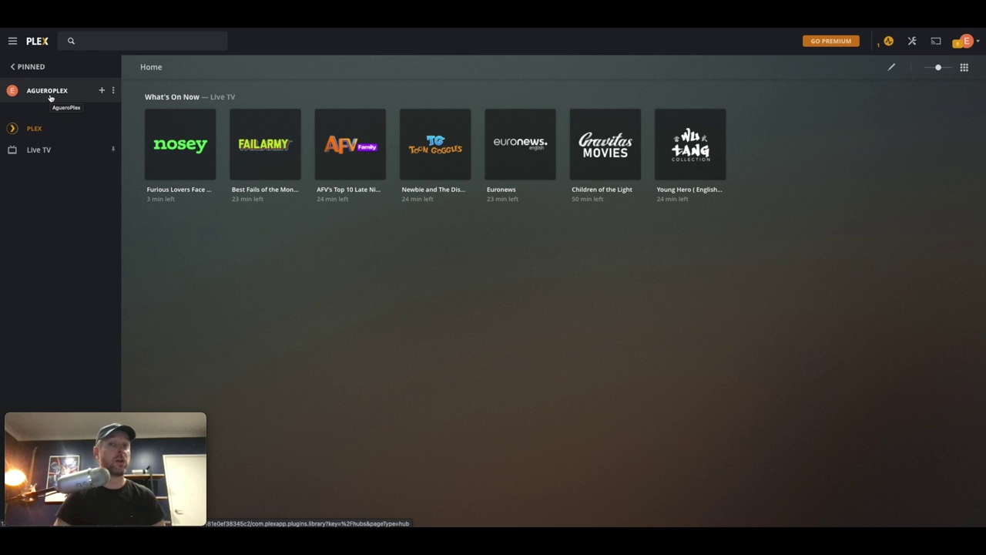
left_click(102, 91)
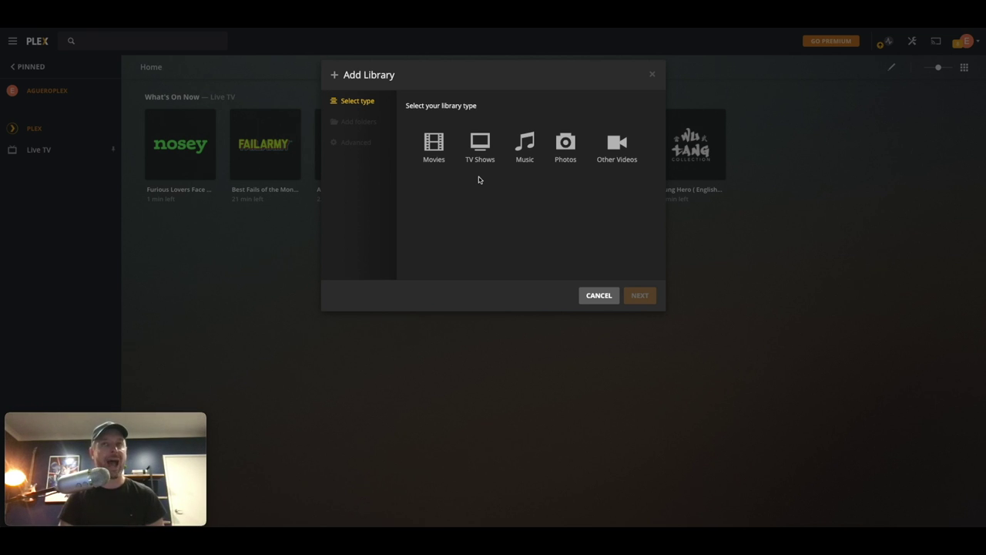
left_click(434, 146)
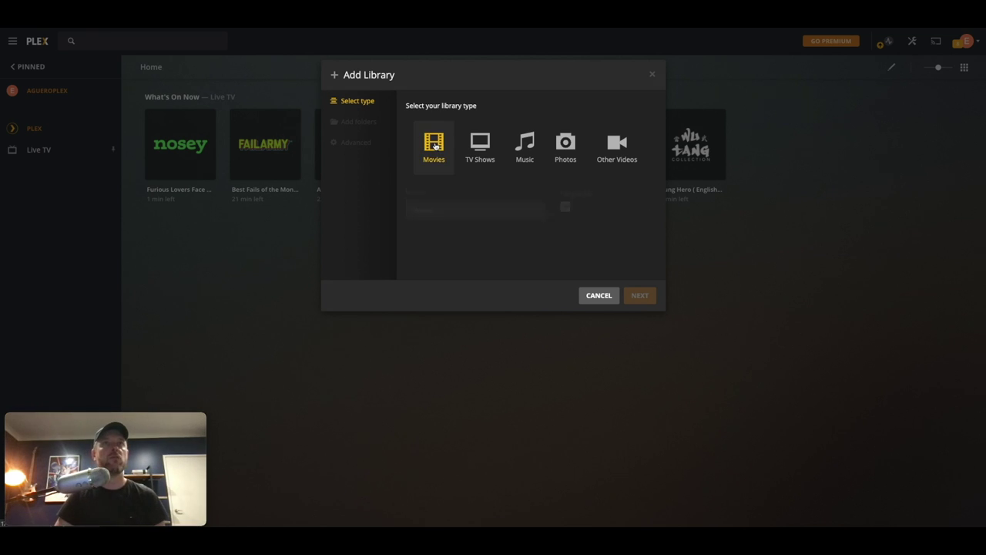
left_click(454, 208)
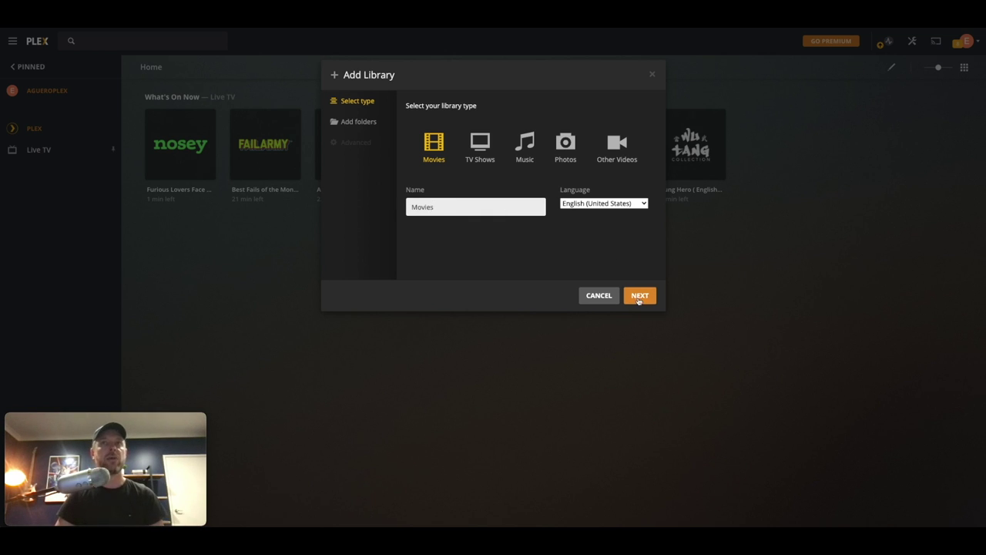
left_click(639, 296)
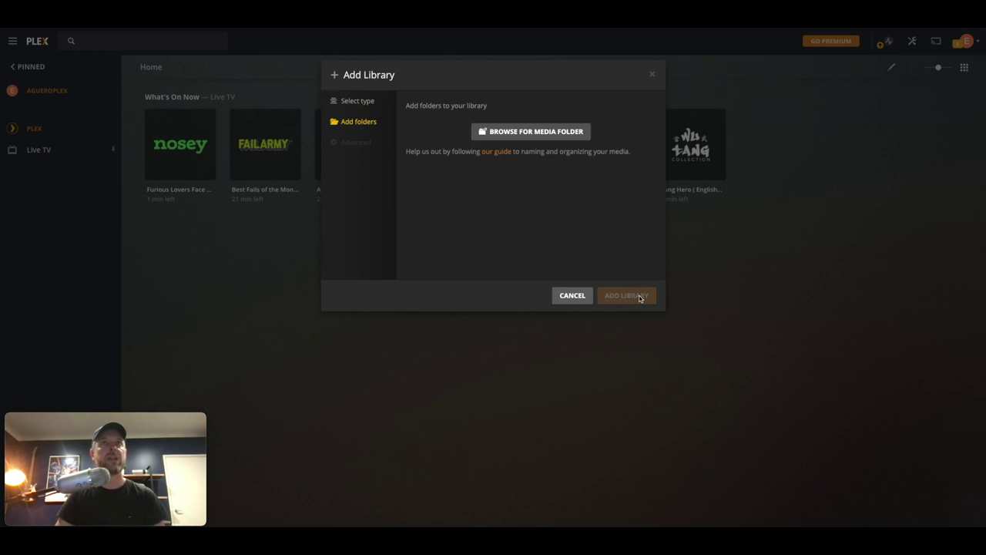
Add the folder /volume1/Data/Plex/Movies to the new library and create the library.
left_click(545, 136)
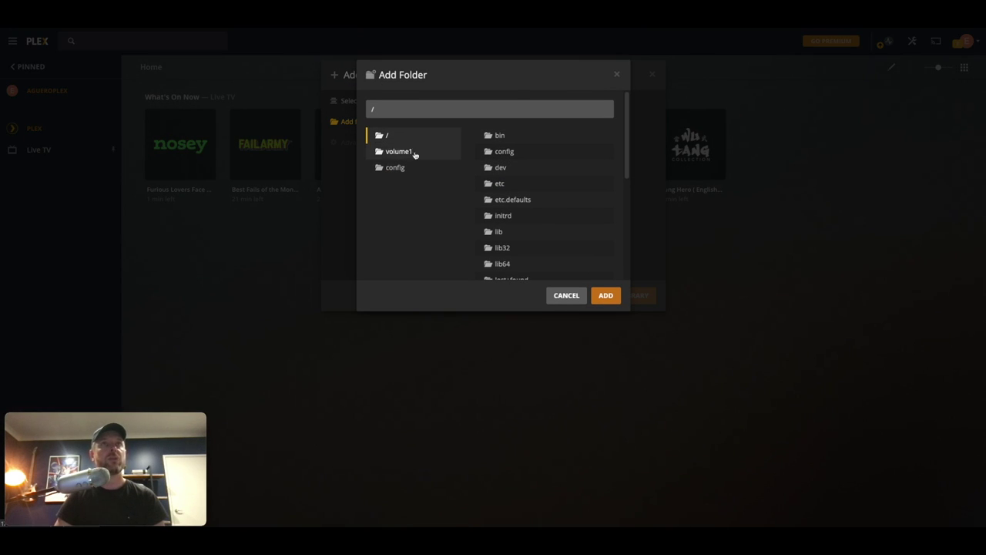
left_click(403, 158)
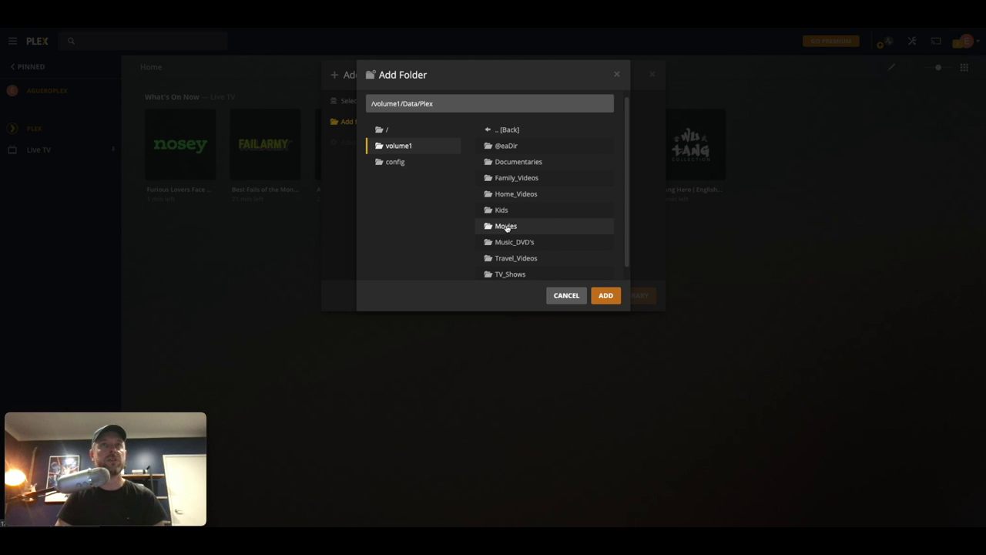
left_click(507, 226)
left_click(605, 295)
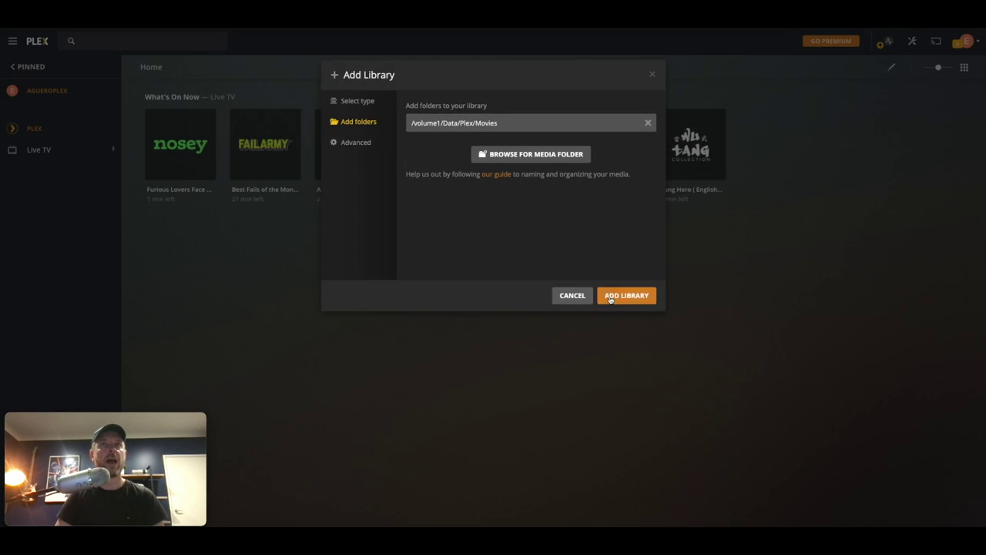
left_click(628, 297)
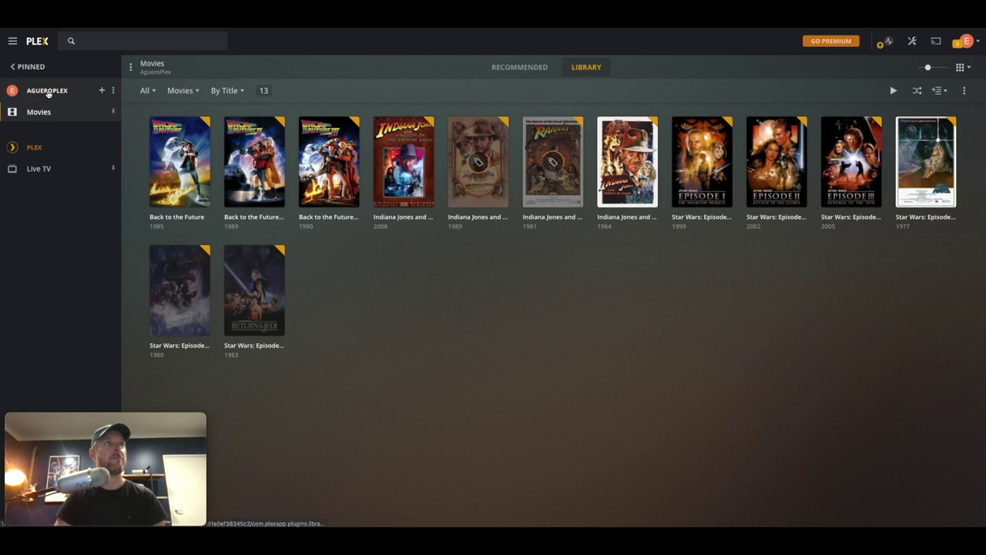
Add a TV Shows library using the folder /volume1/Data/Plex/TV_Shows, and view the recommendations in the Movies library.
left_click(103, 92)
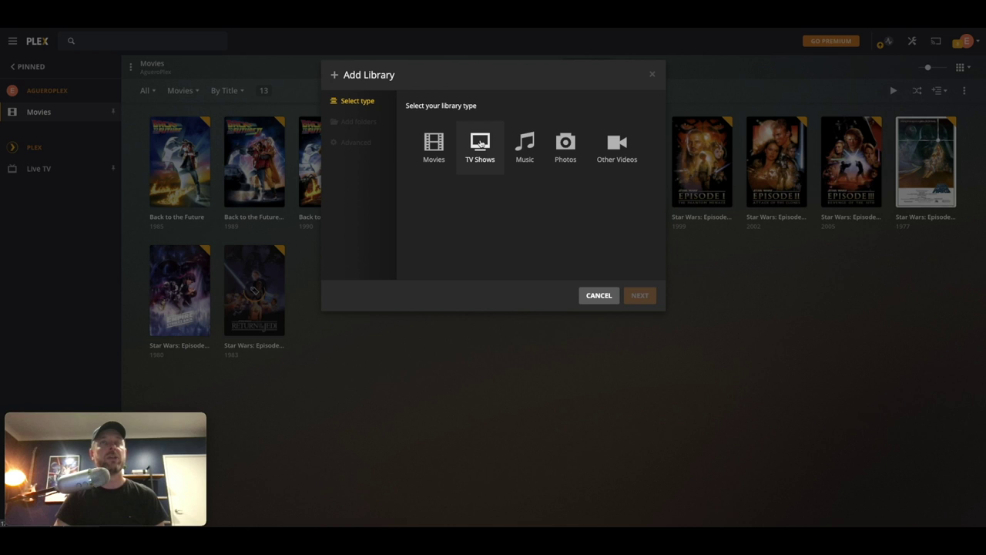
left_click(482, 145)
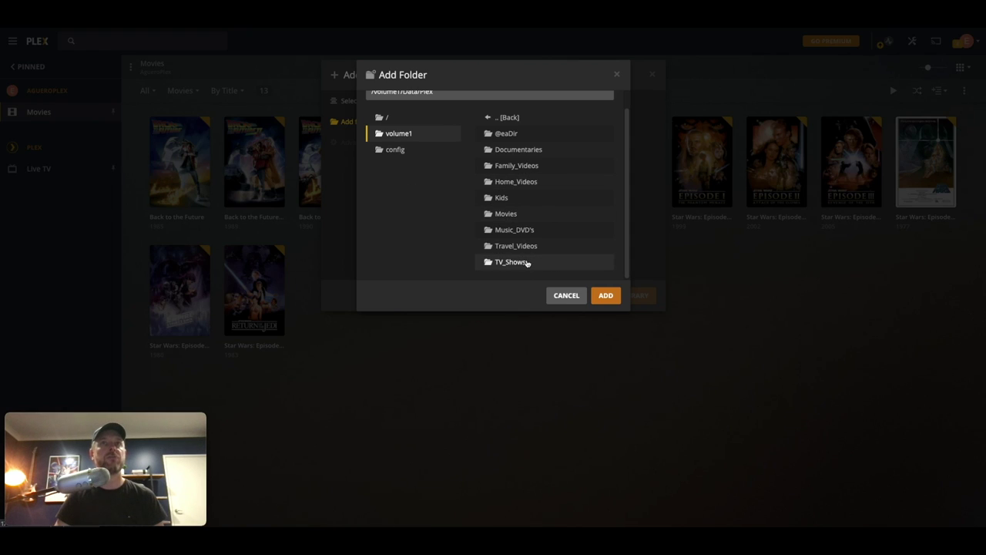
left_click(521, 262)
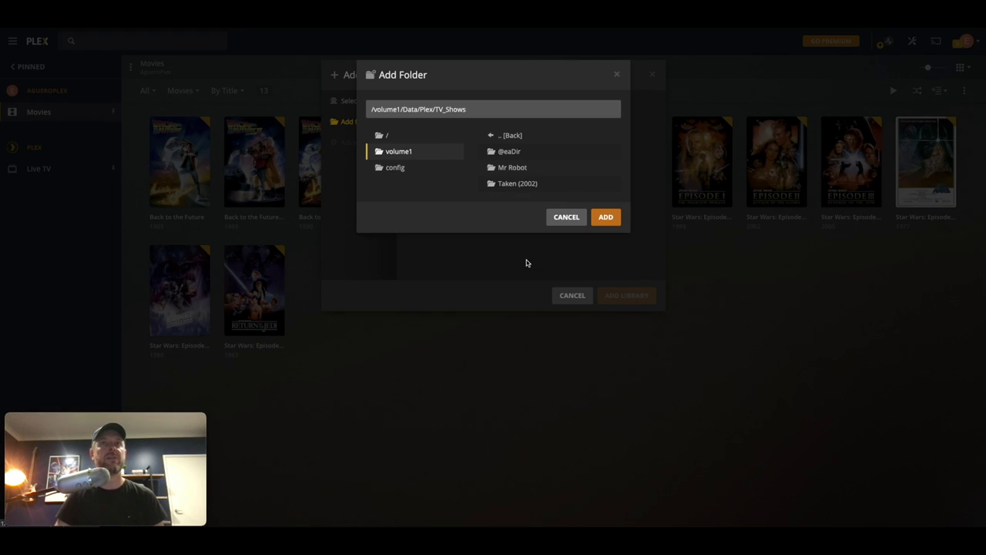
left_click(605, 215)
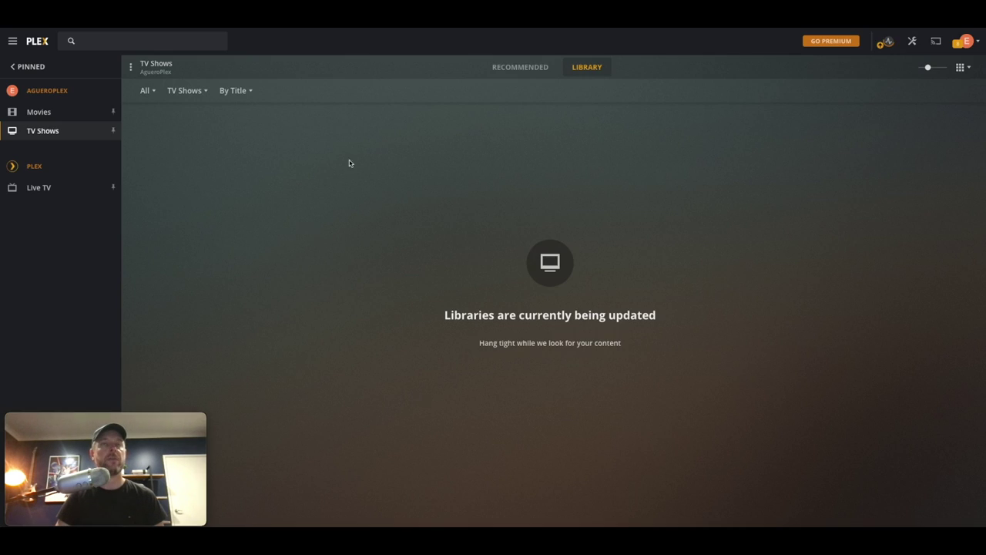
left_click(71, 113)
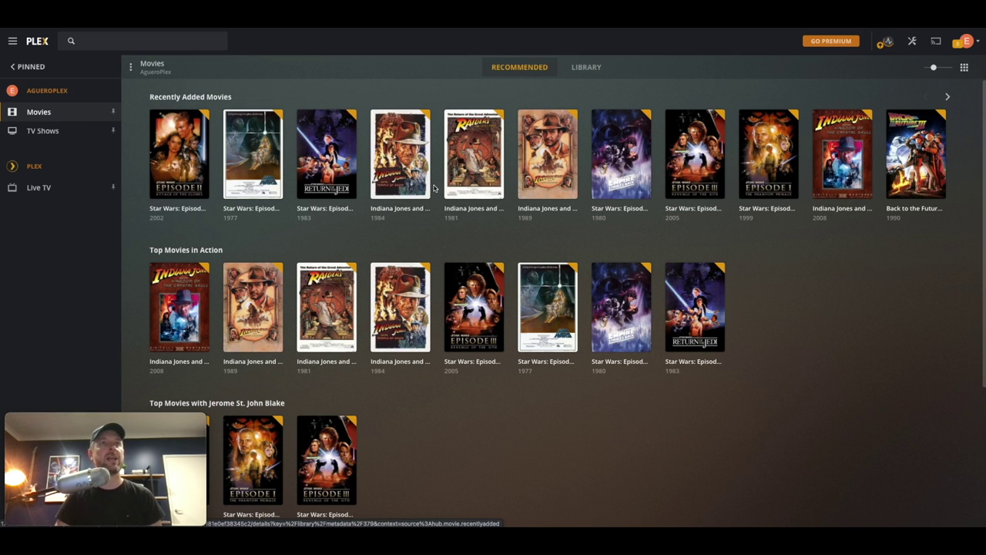